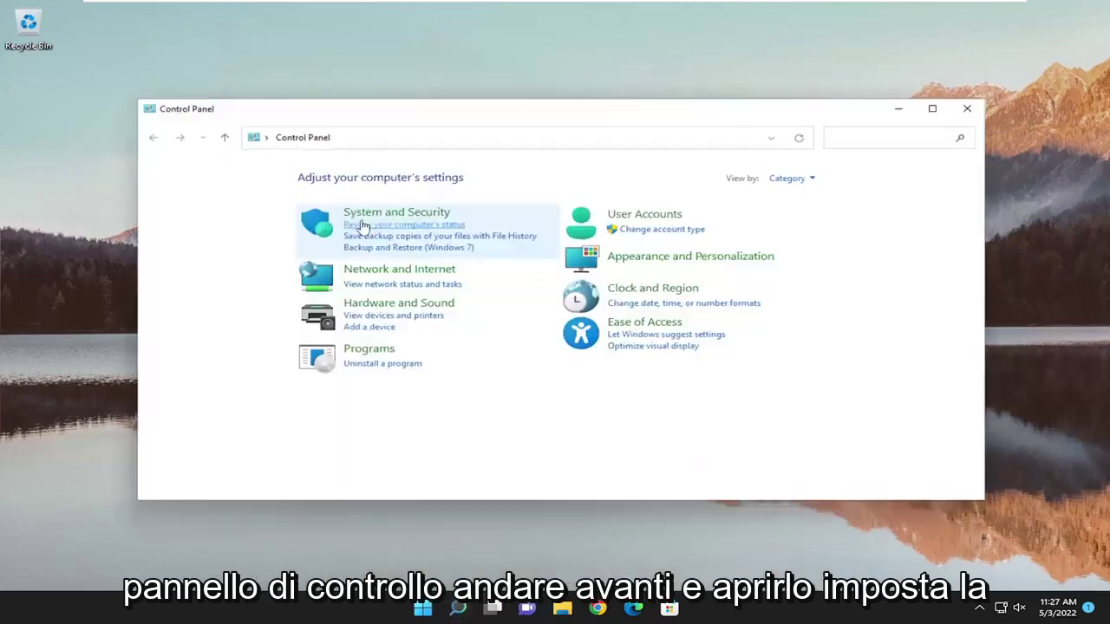
- Show the Control Panel items as large icons and open Power Options
left_click(849, 169)
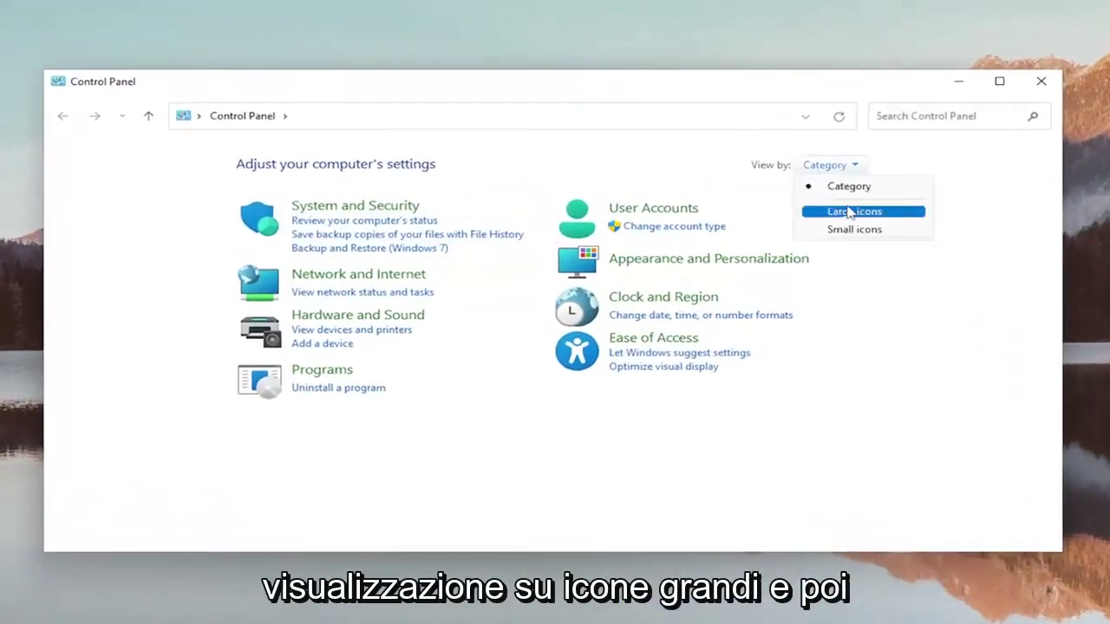
left_click(857, 211)
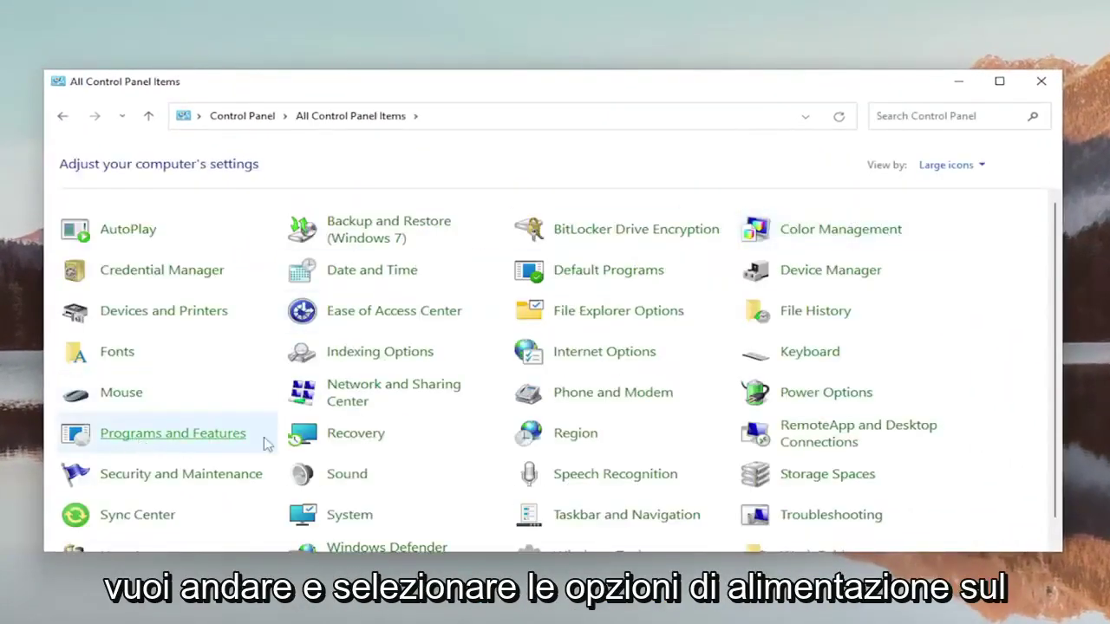
left_click(825, 395)
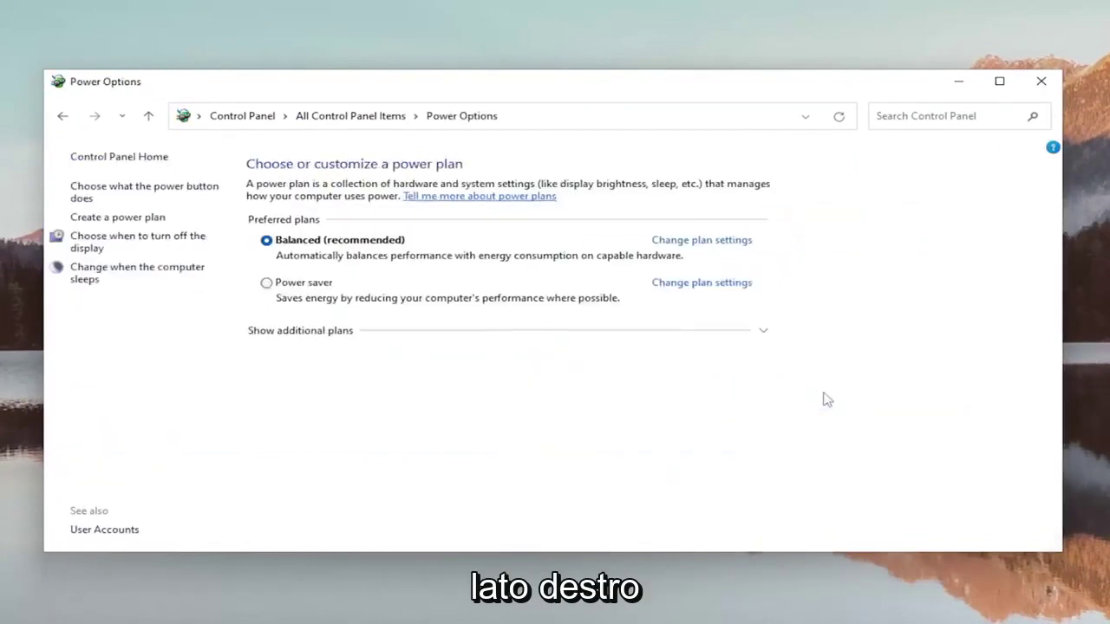
- Reveal the additional power plans, activate the High performance plan, and close Power Options
left_click(307, 334)
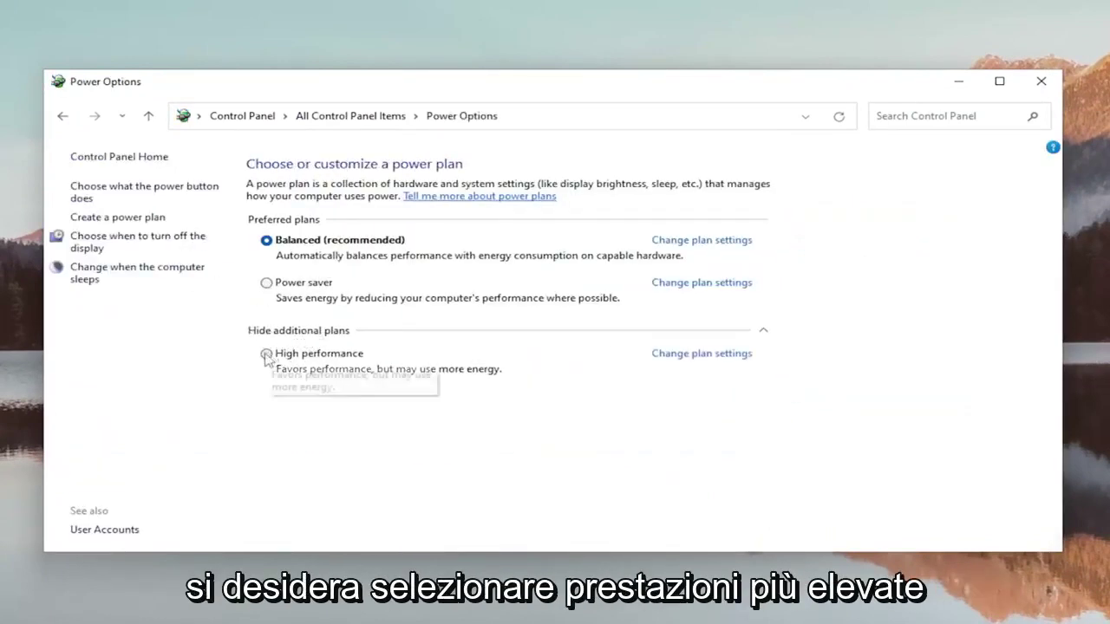
left_click(267, 355)
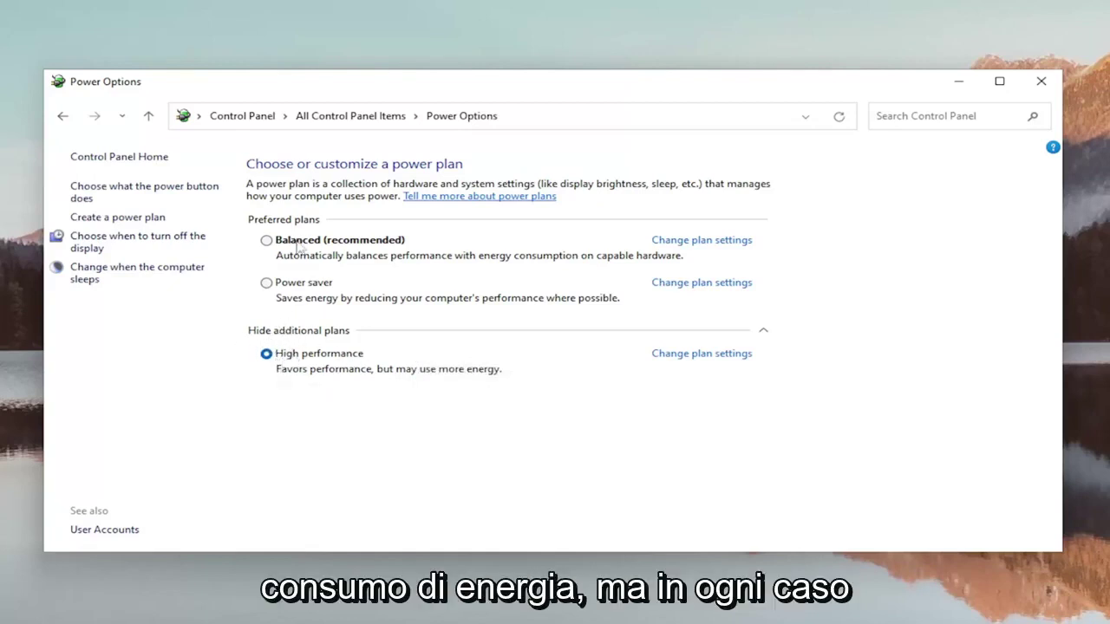
left_click(1041, 87)
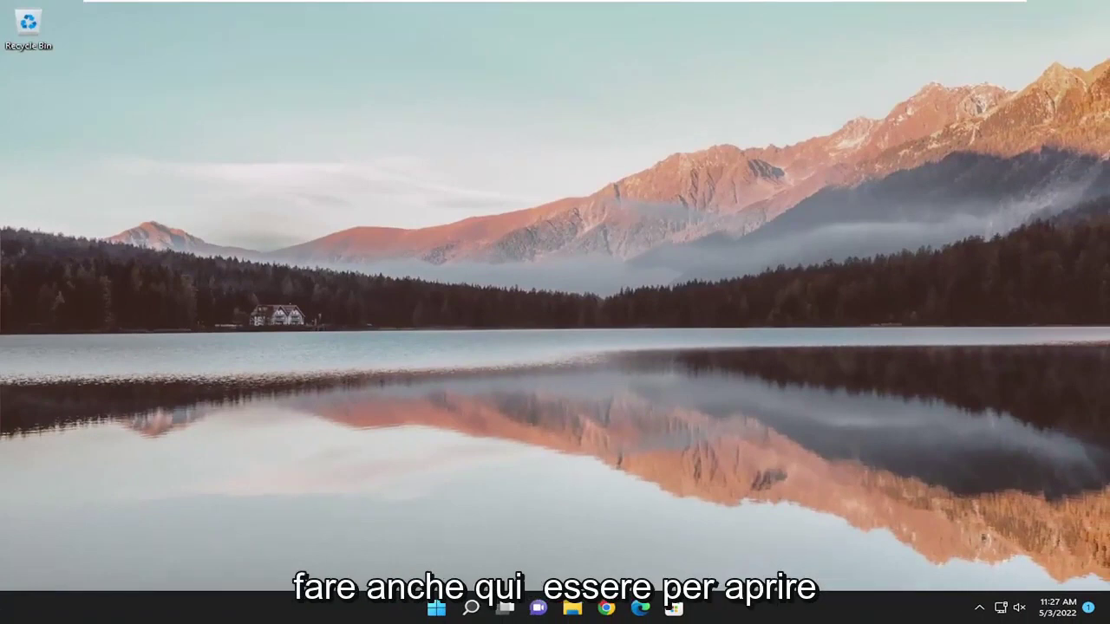
- Search for cmd and open Command Prompt as administrator, allowing it to make changes to the device
left_click(470, 608)
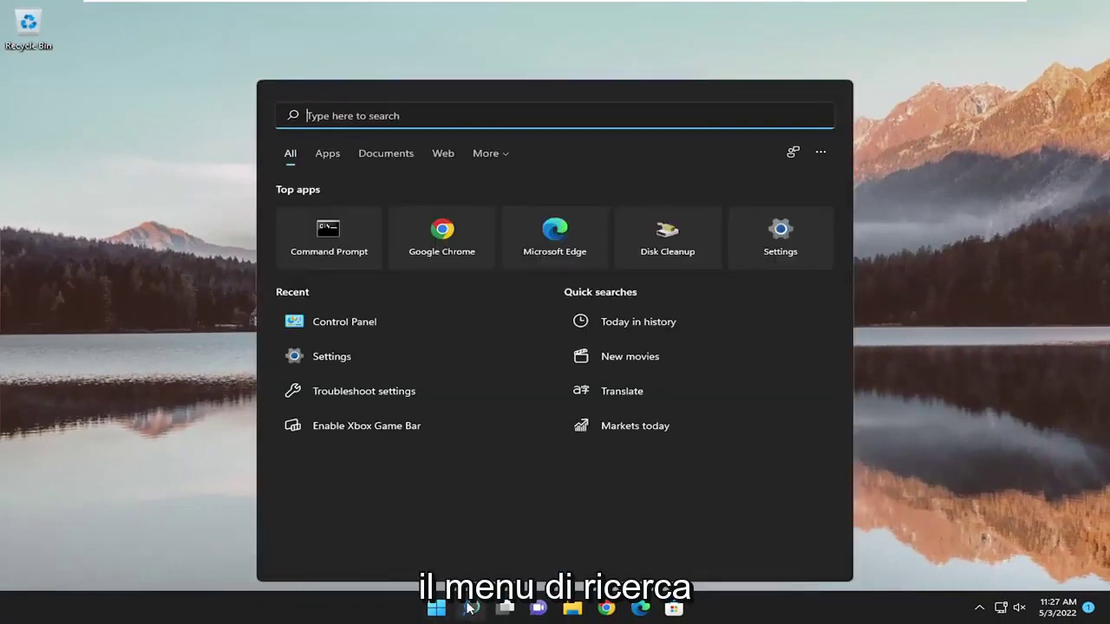
type("cmd")
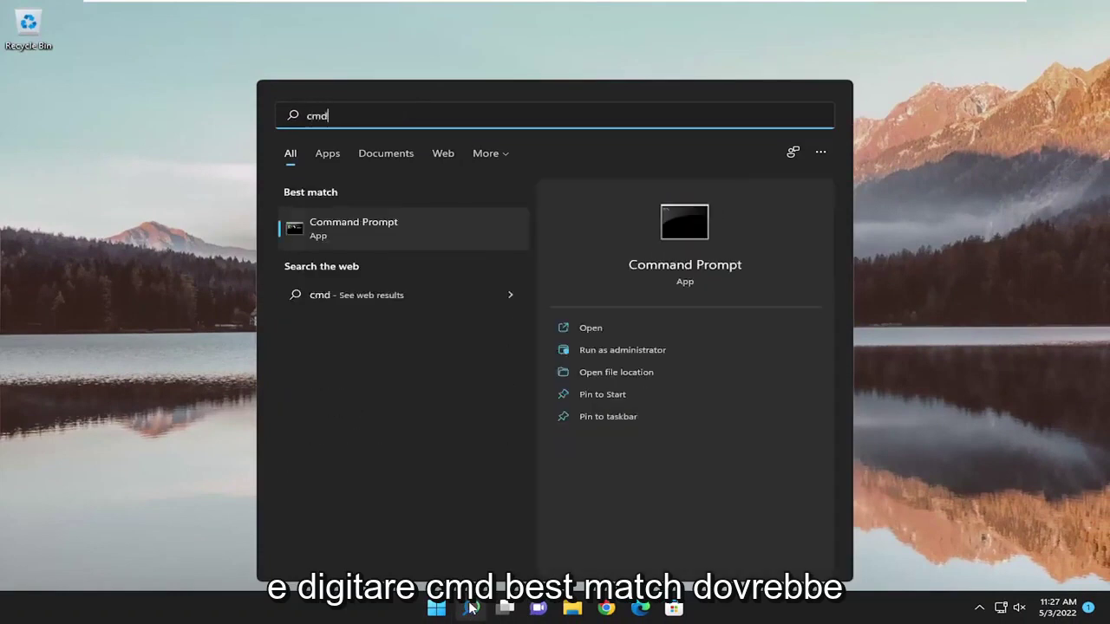
right_click(358, 226)
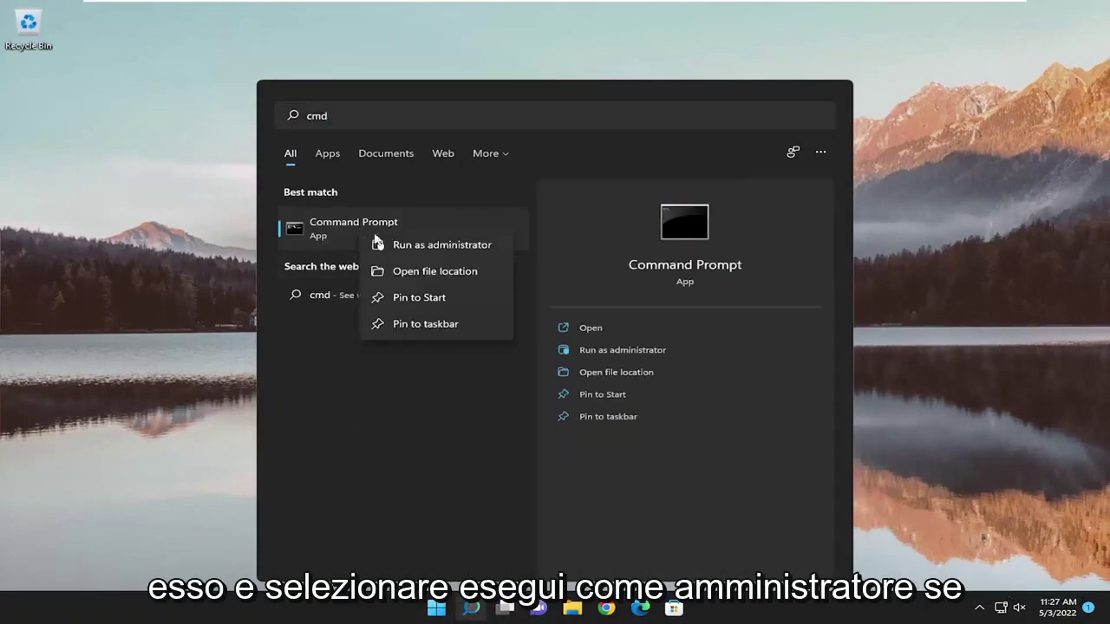
left_click(440, 246)
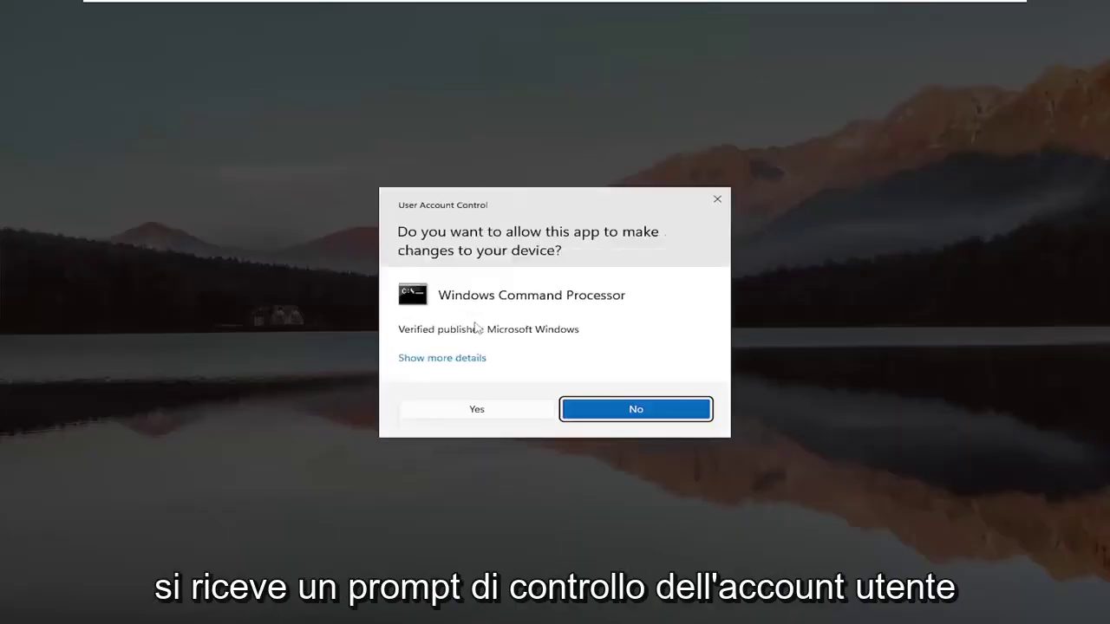
left_click(477, 410)
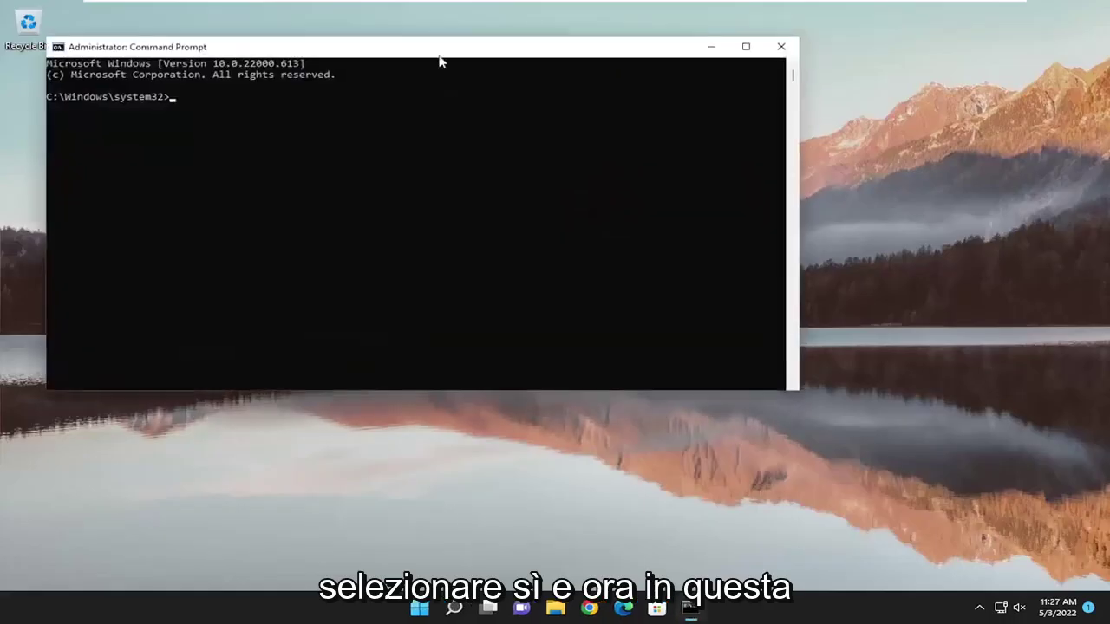
- Run sfc /scannow in the elevated Command Prompt and close the window once the scan finishes
left_click_drag(439, 61, 552, 104)
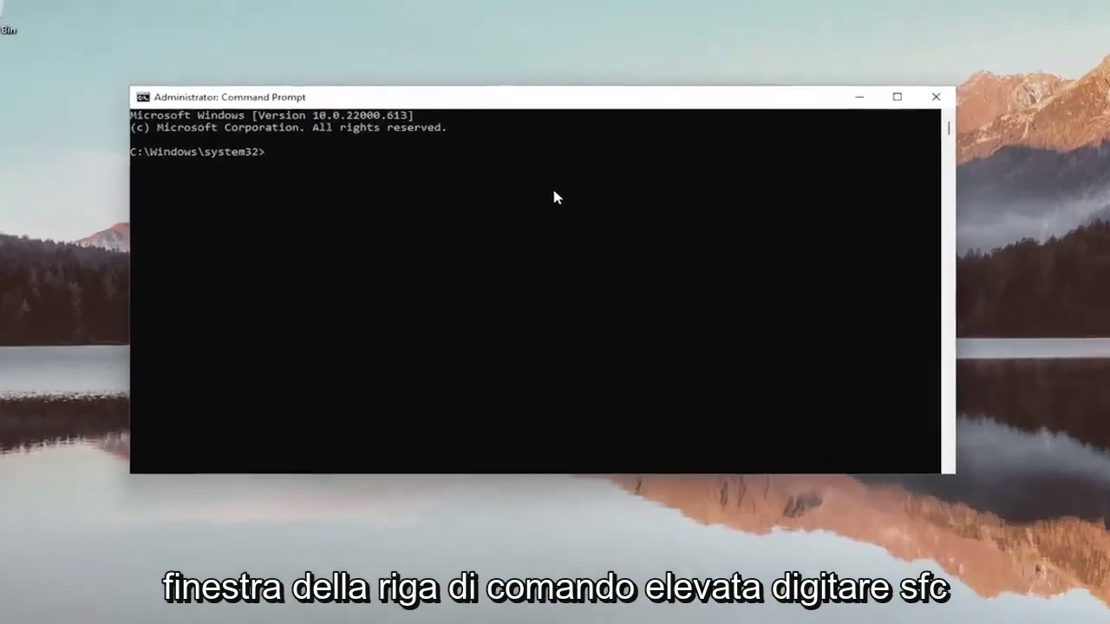
type("sfc")
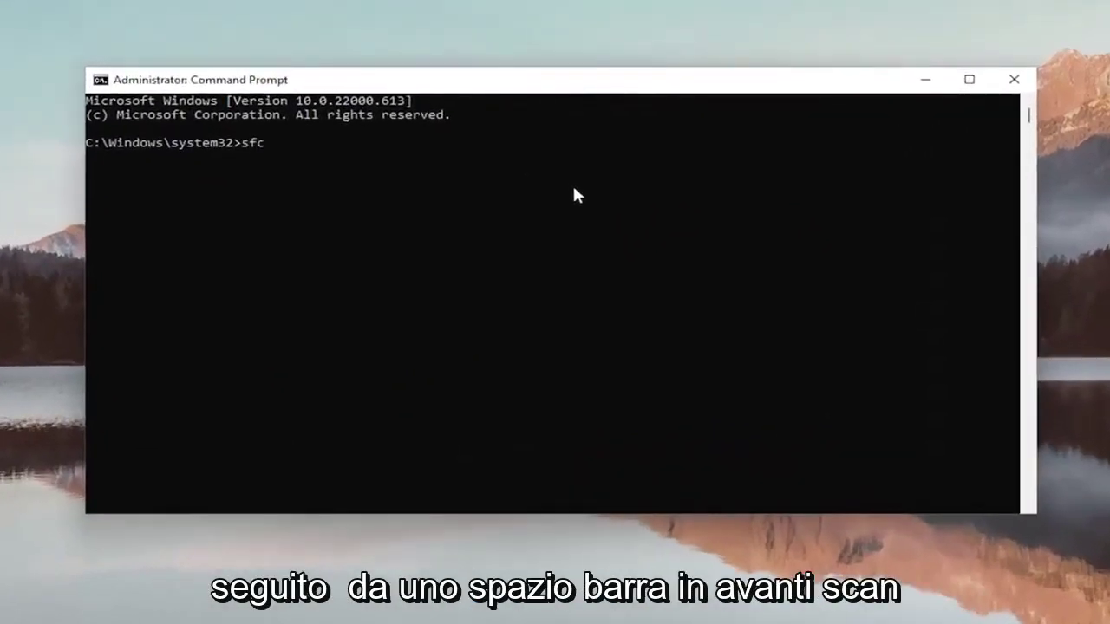
type(" /scannow")
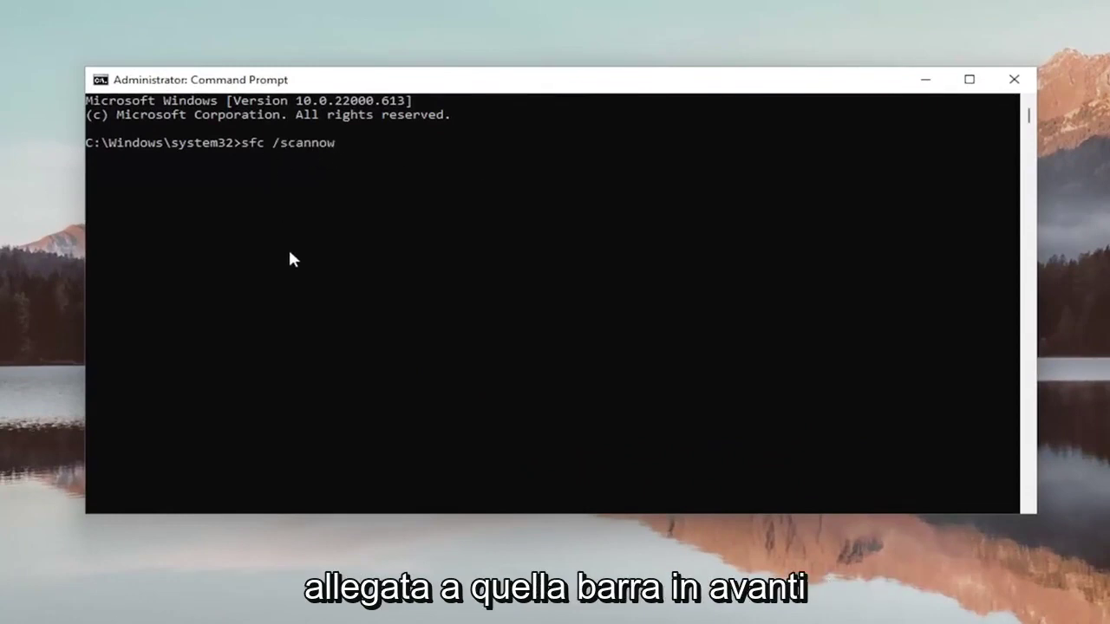
key("Return")
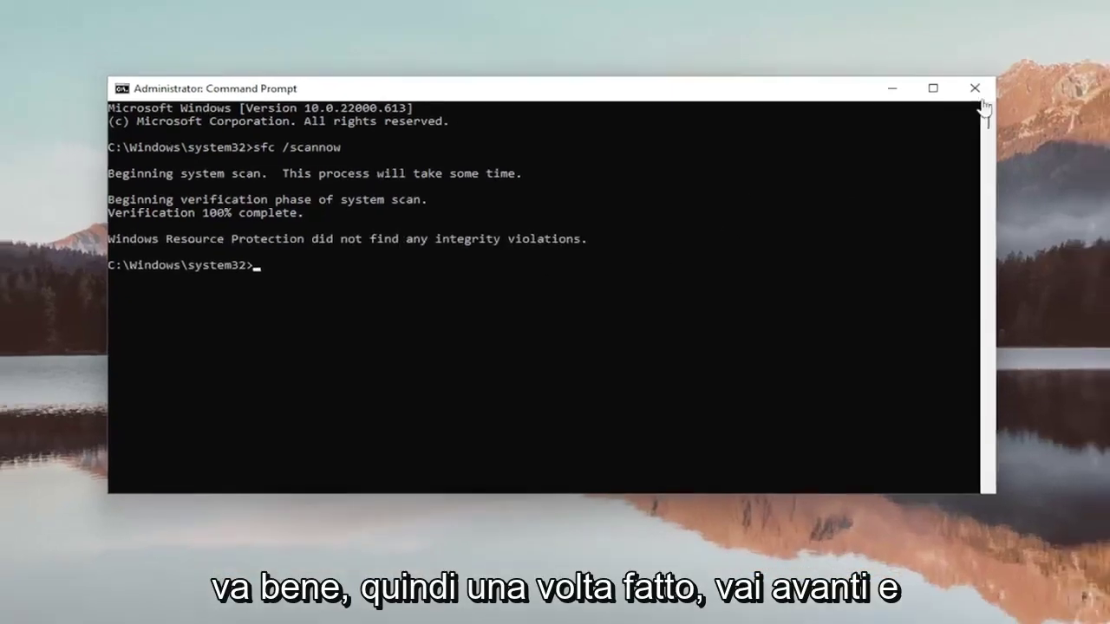
left_click(974, 89)
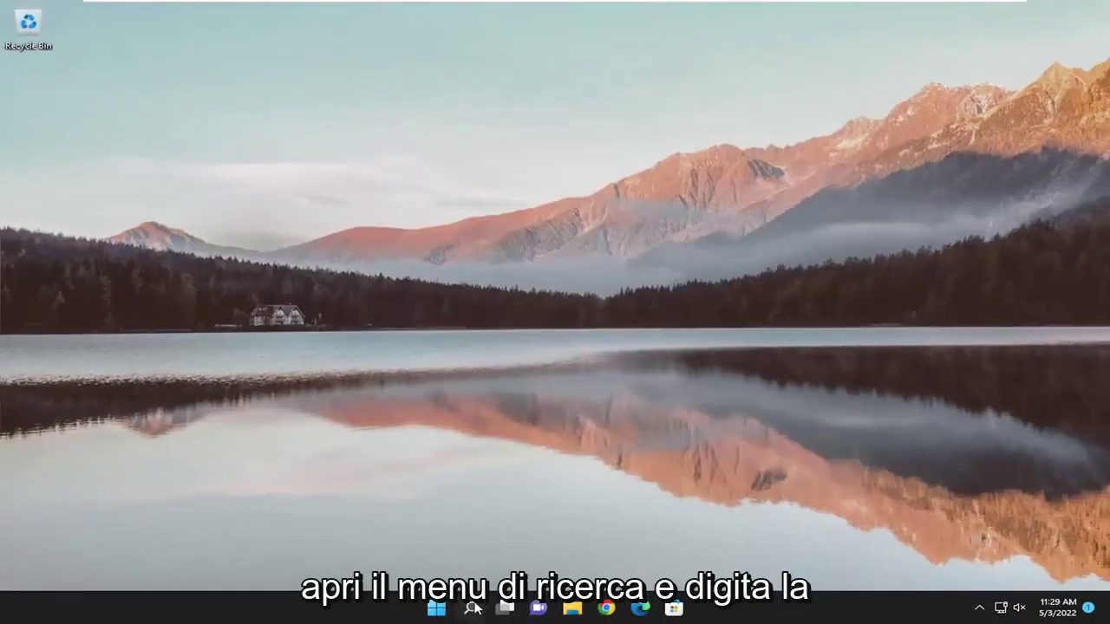
- Search for disk cleanup, open the Disk Cleanup app, and place its window near the middle of the desktop
left_click(472, 609)
type("disk cleanup")
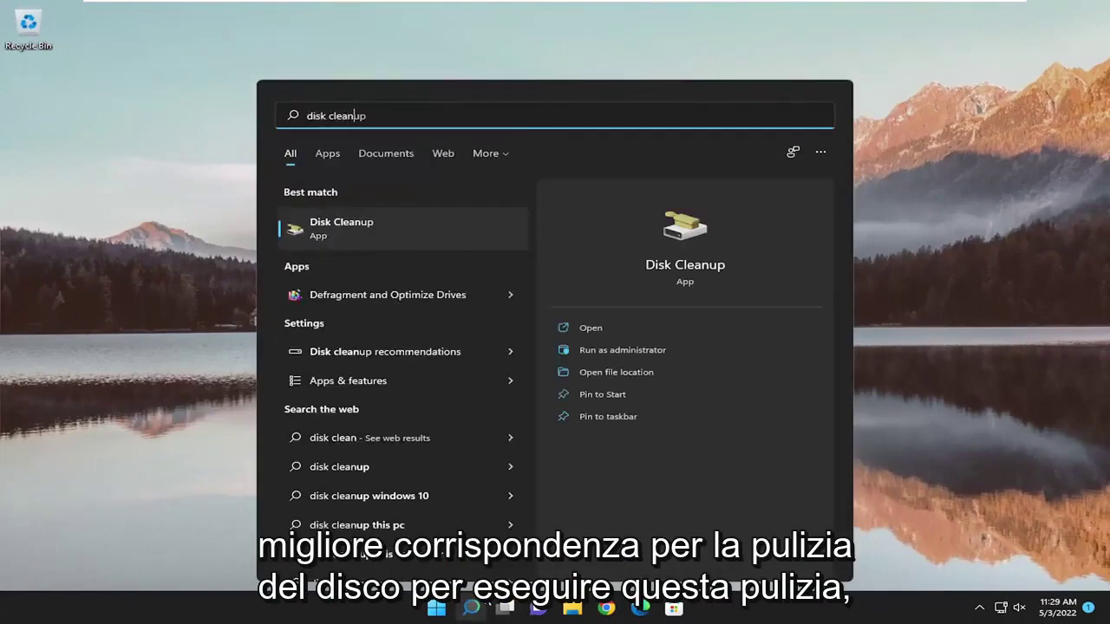
left_click(341, 225)
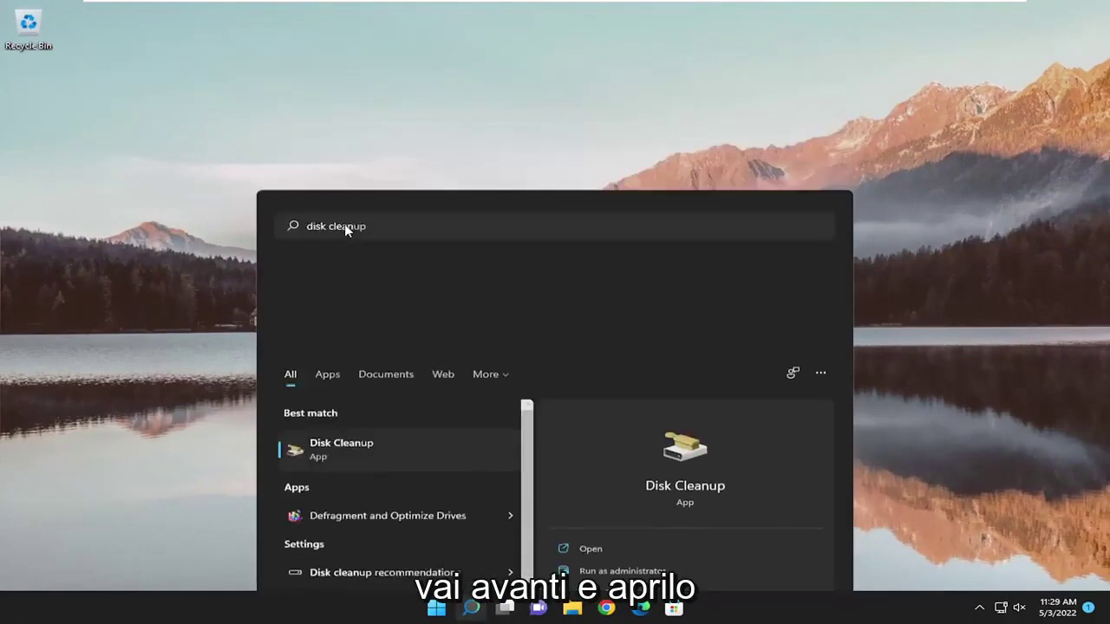
left_click_drag(240, 81, 570, 160)
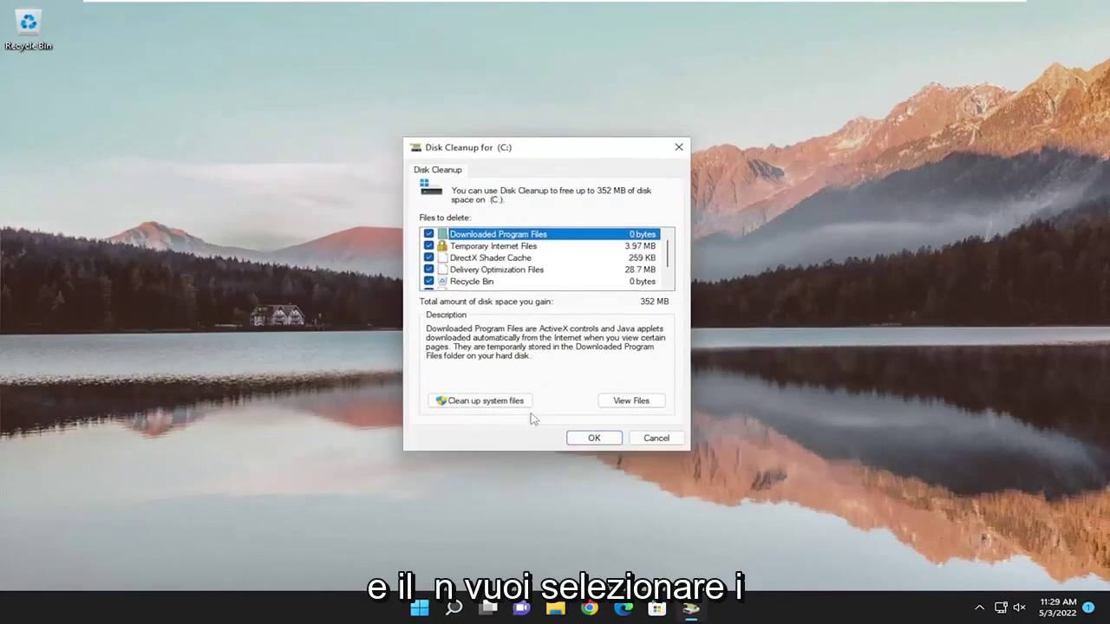
- Include system files in the cleanup of drive C: and permanently delete the preselected files
left_click(479, 402)
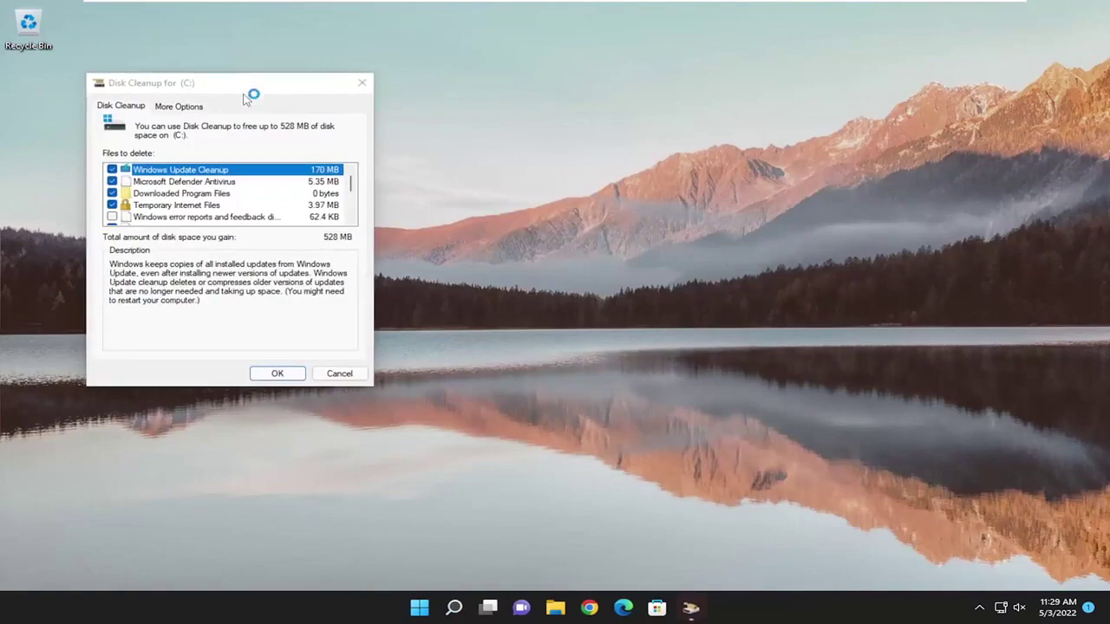
left_click_drag(294, 101, 555, 165)
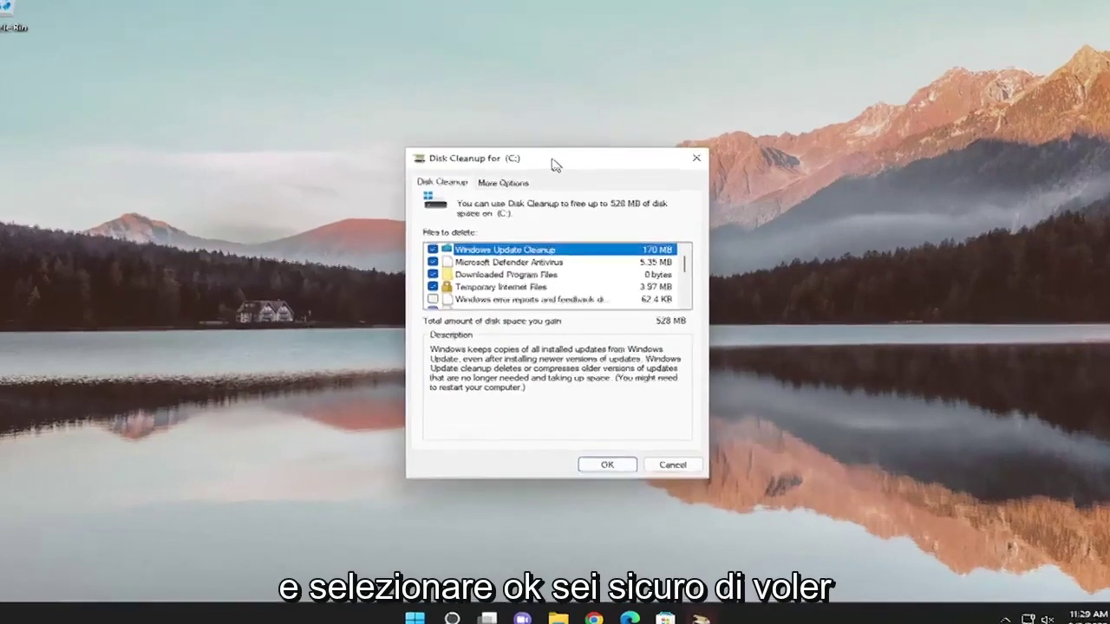
left_click(601, 451)
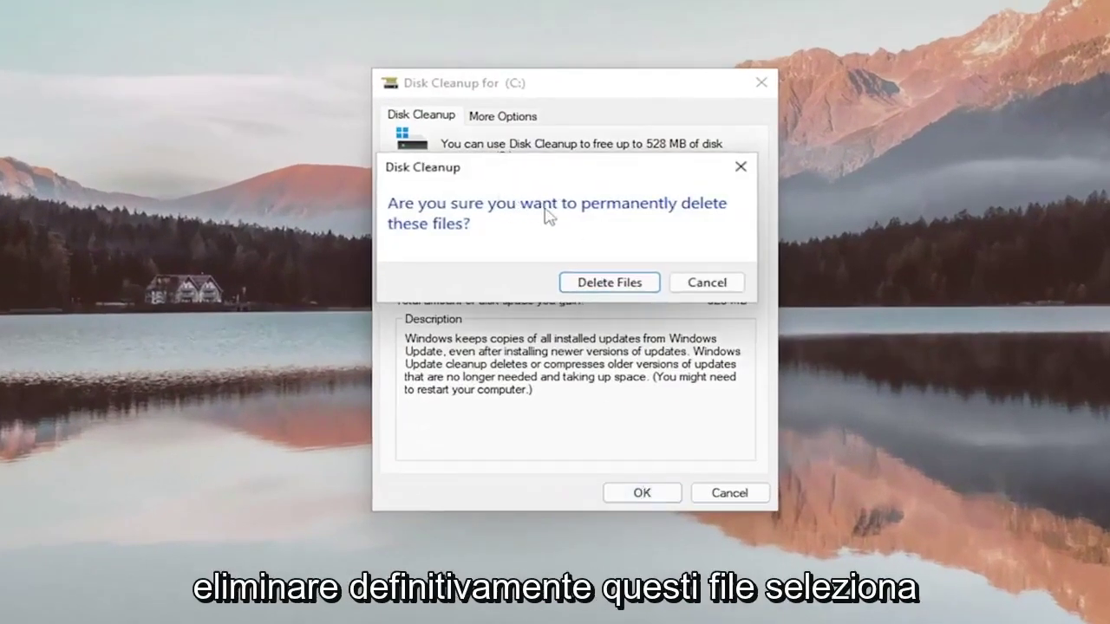
left_click(607, 283)
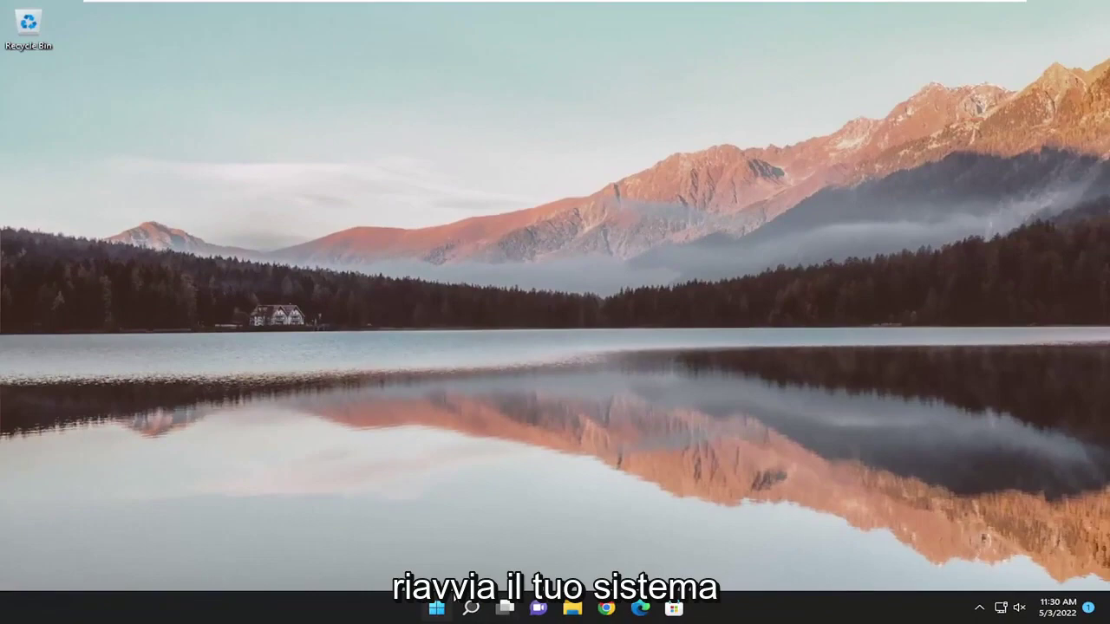
- Restart the computer
key("super+x")
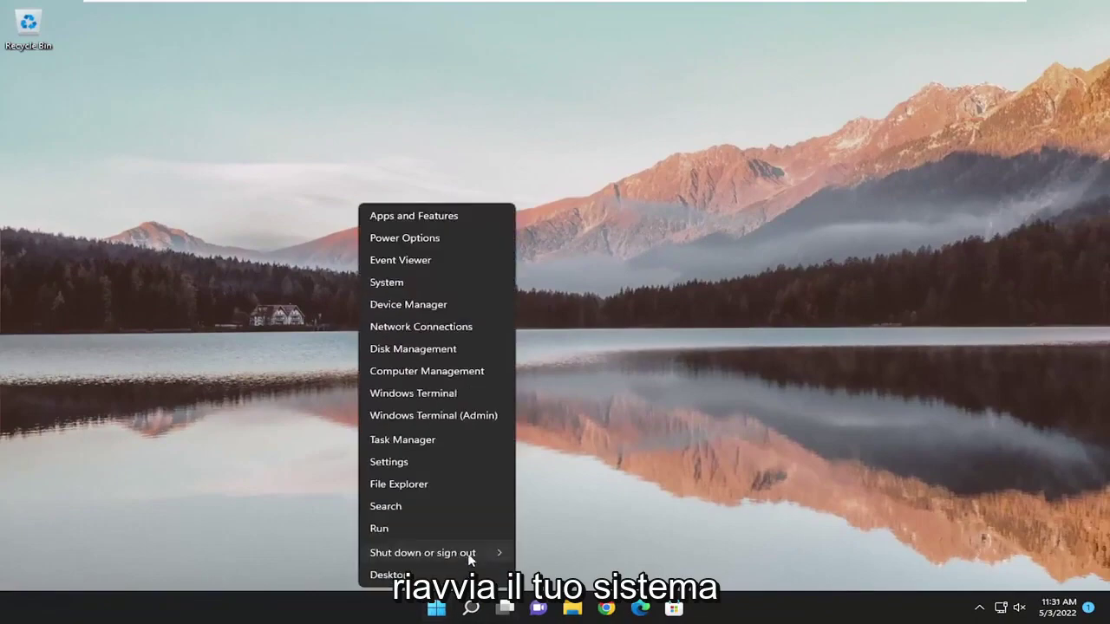
mouse_move(463, 553)
left_click(568, 577)
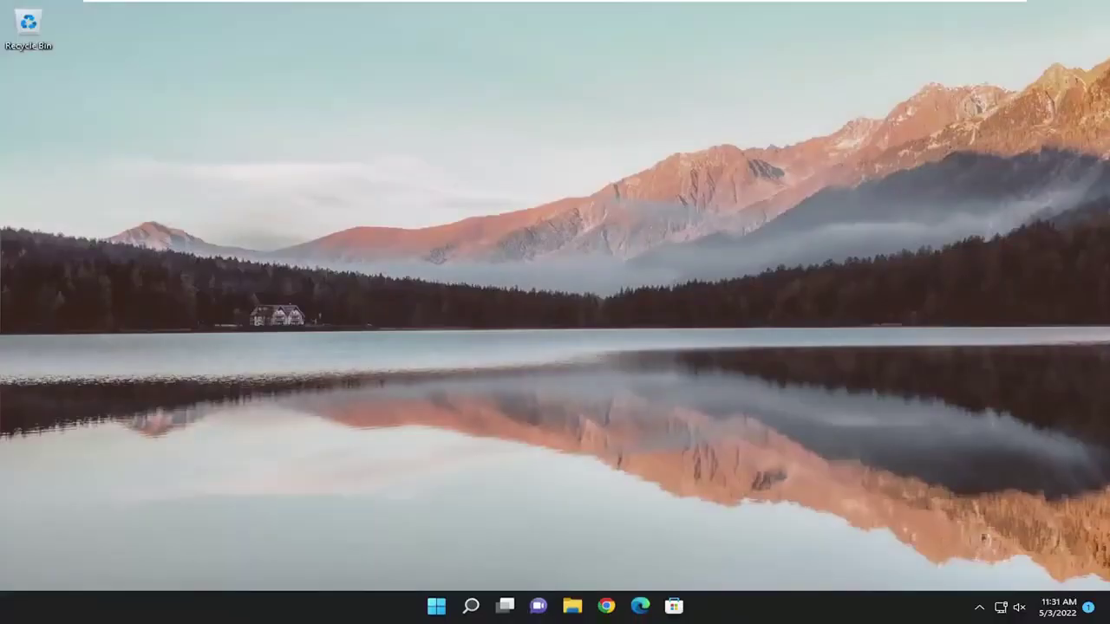
- Search for disk defragment, open Defragment and Optimize Drives to examine the status of the drives, and close it
left_click(469, 610)
type("disk def")
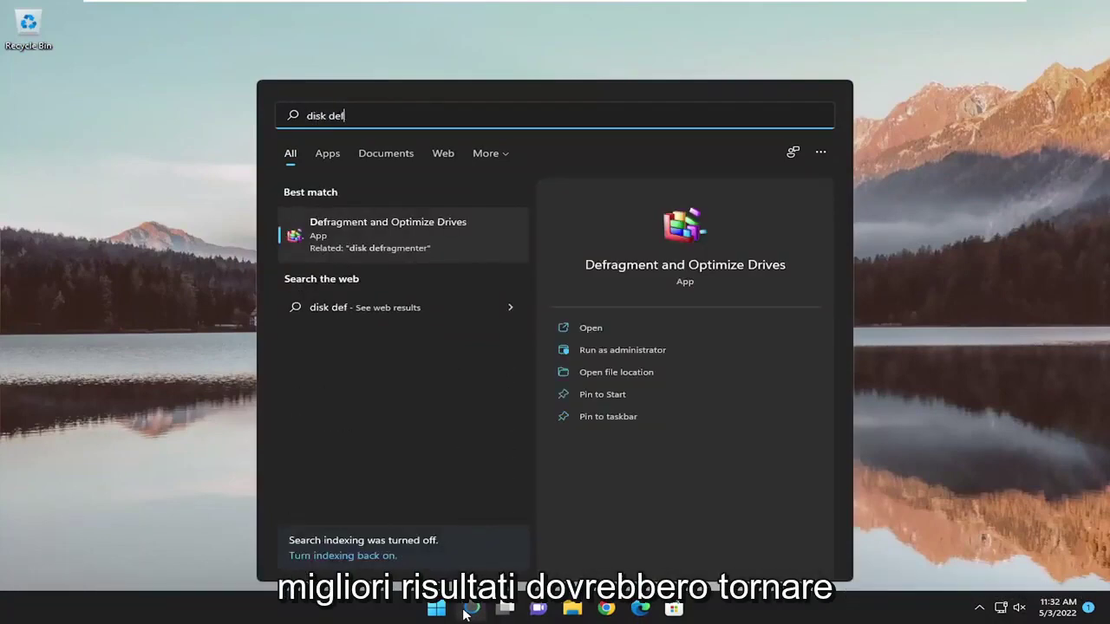
type("ragment")
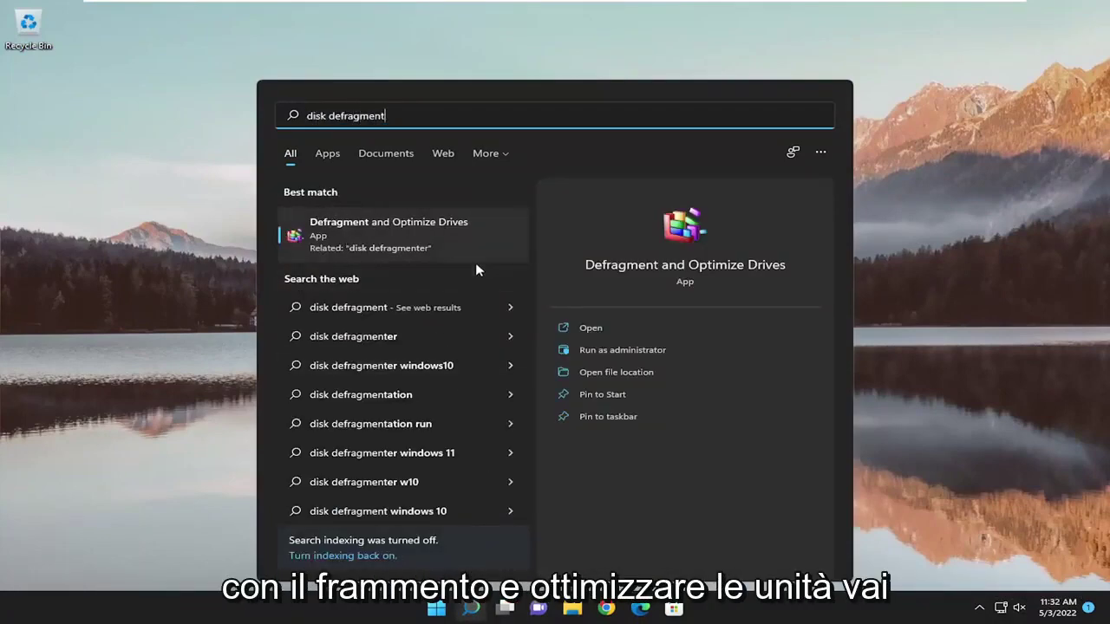
left_click(460, 241)
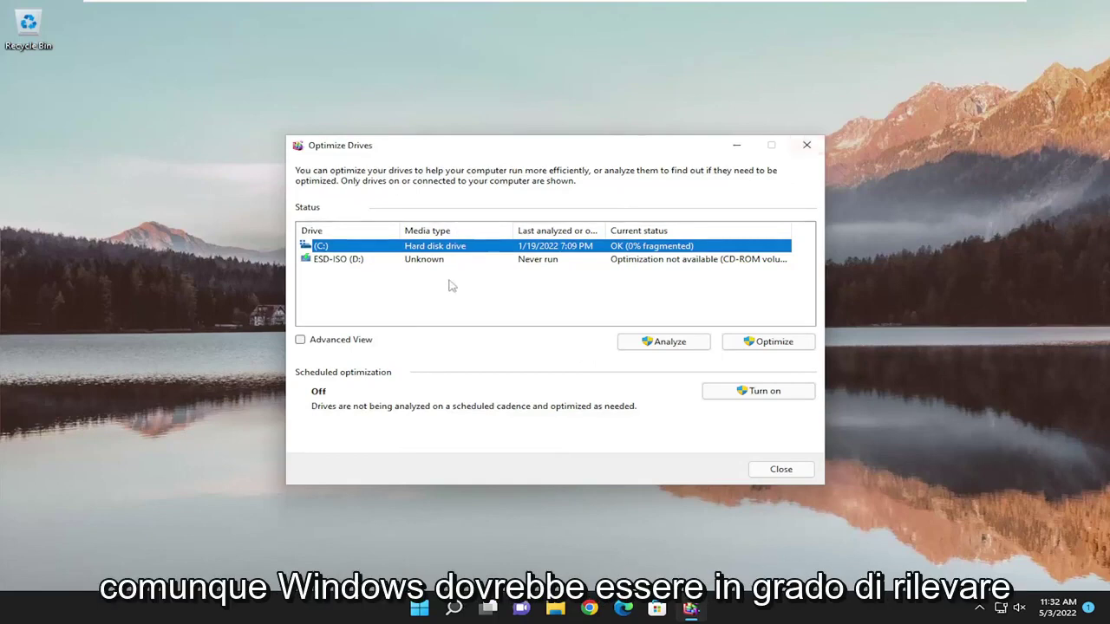
left_click_drag(411, 151, 398, 140)
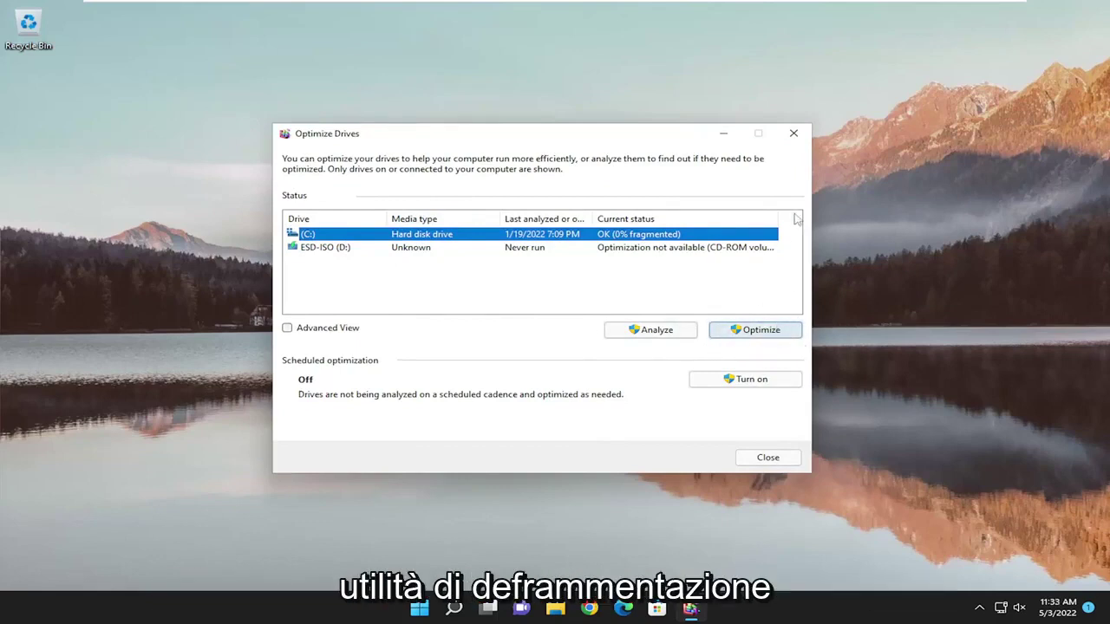
left_click(794, 134)
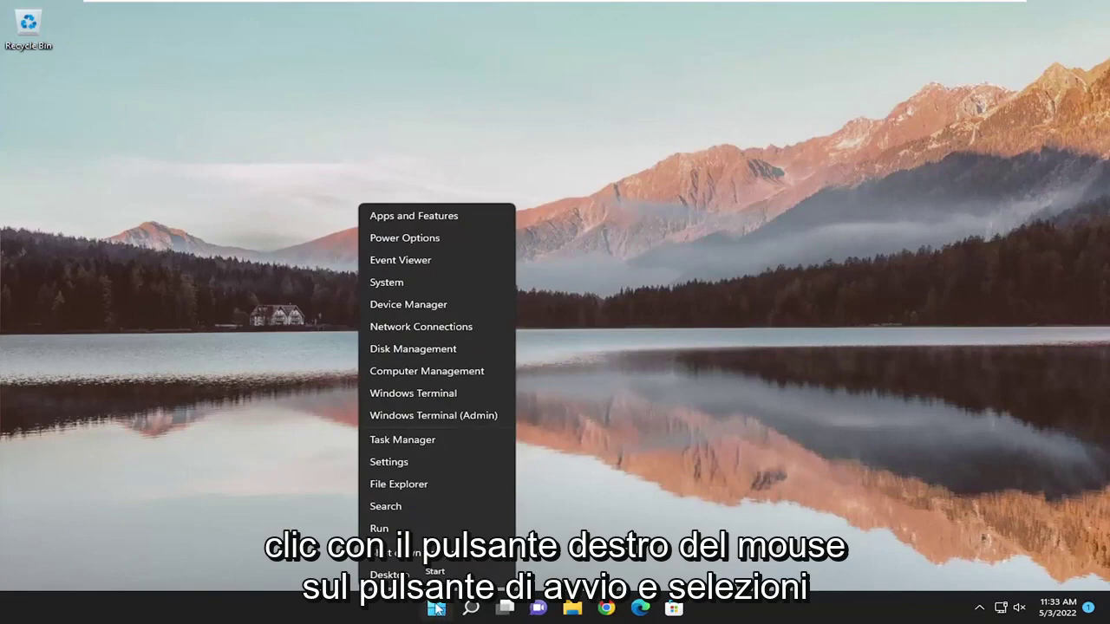
- Open Task Manager, examine the startup apps including the Microsoft OneDrive entry, and close it
left_click(404, 440)
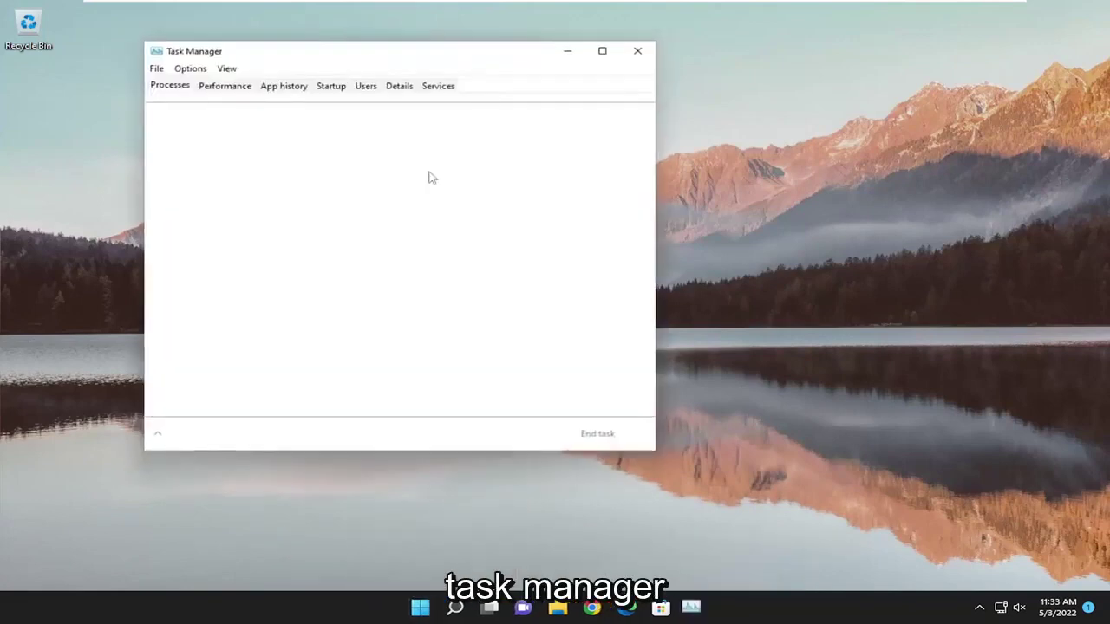
left_click_drag(463, 64, 606, 87)
left_click(464, 112)
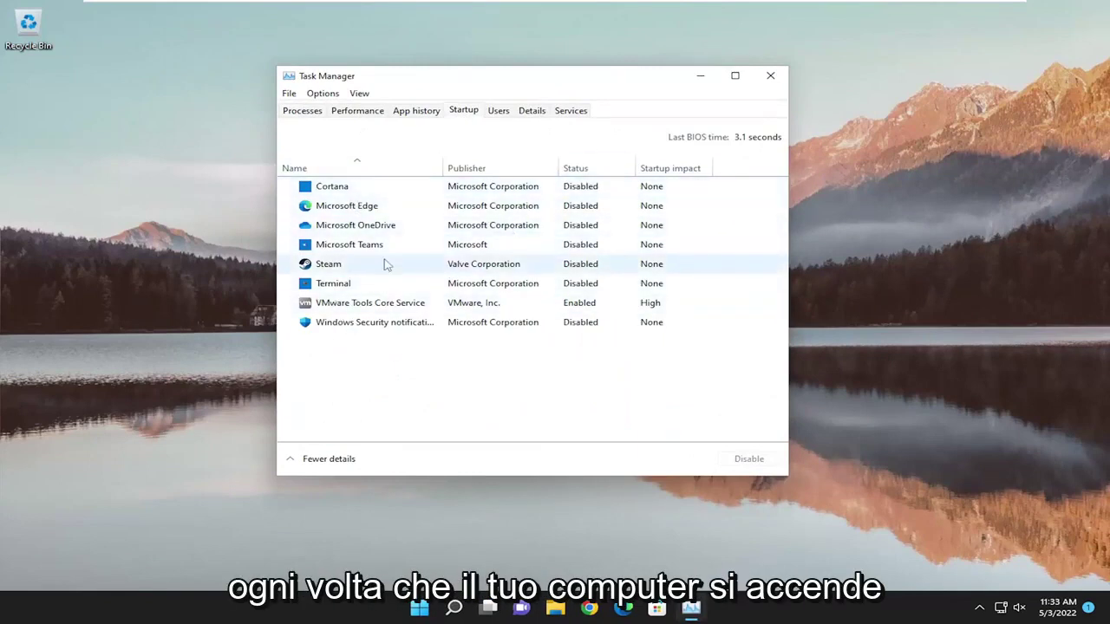
left_click(356, 226)
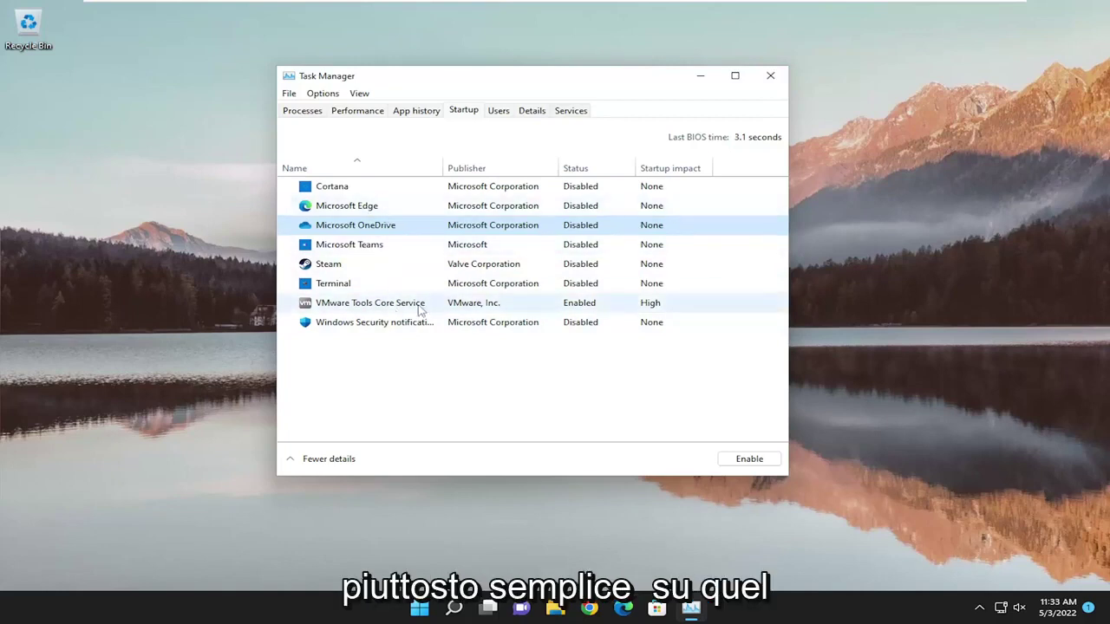
left_click(771, 77)
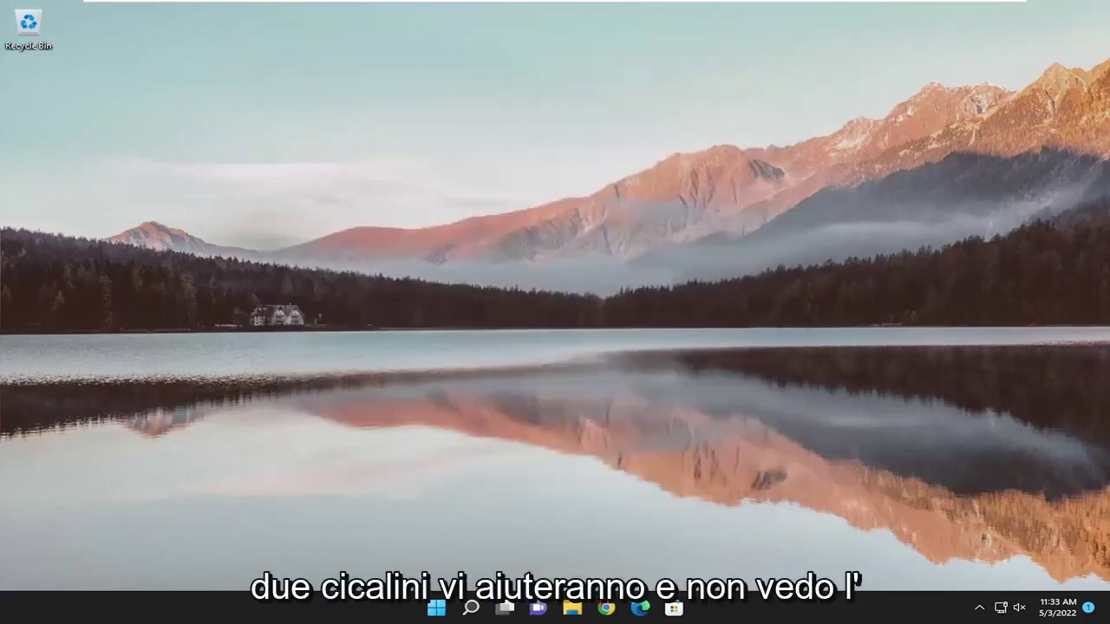